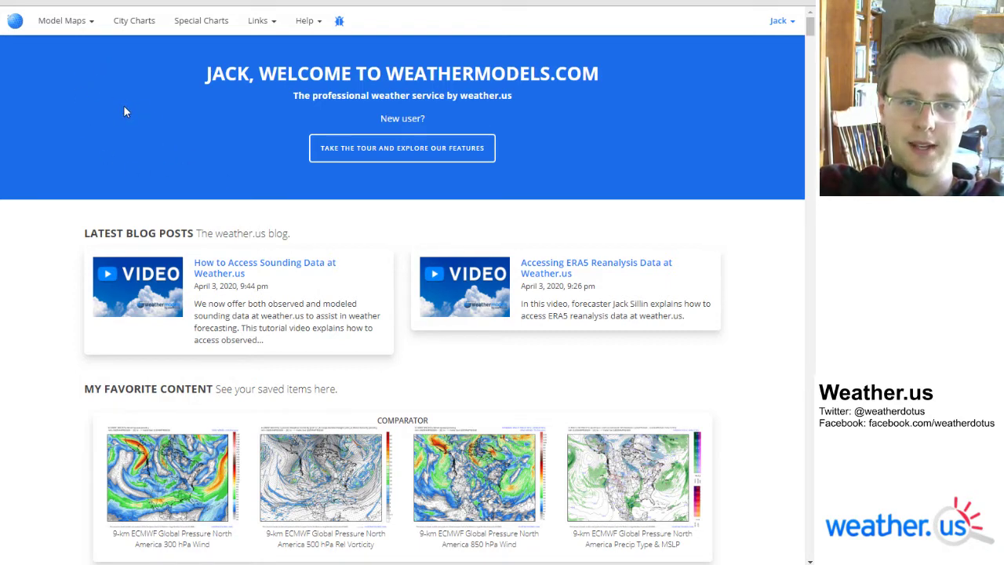
# Open the Model Comparator from the Model Maps menu
pyautogui.click(67, 26)
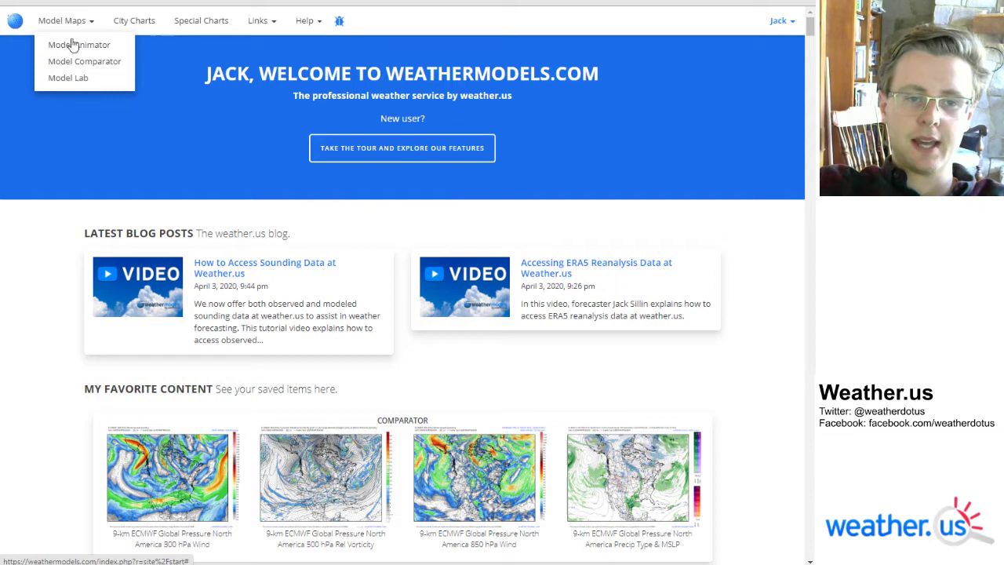
pyautogui.click(76, 66)
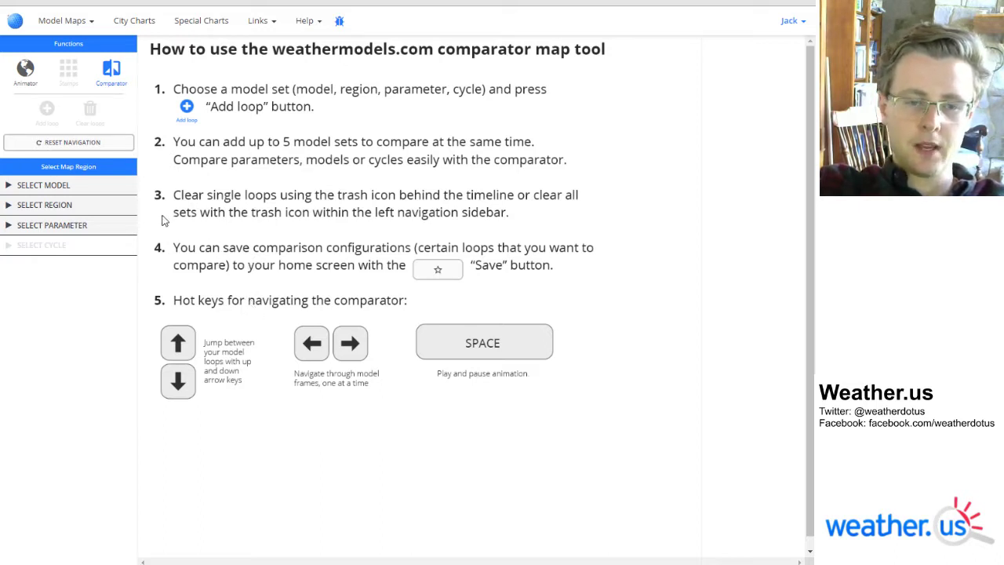
# Choose the ECMWF model and the North America region for the comparator
pyautogui.click(31, 192)
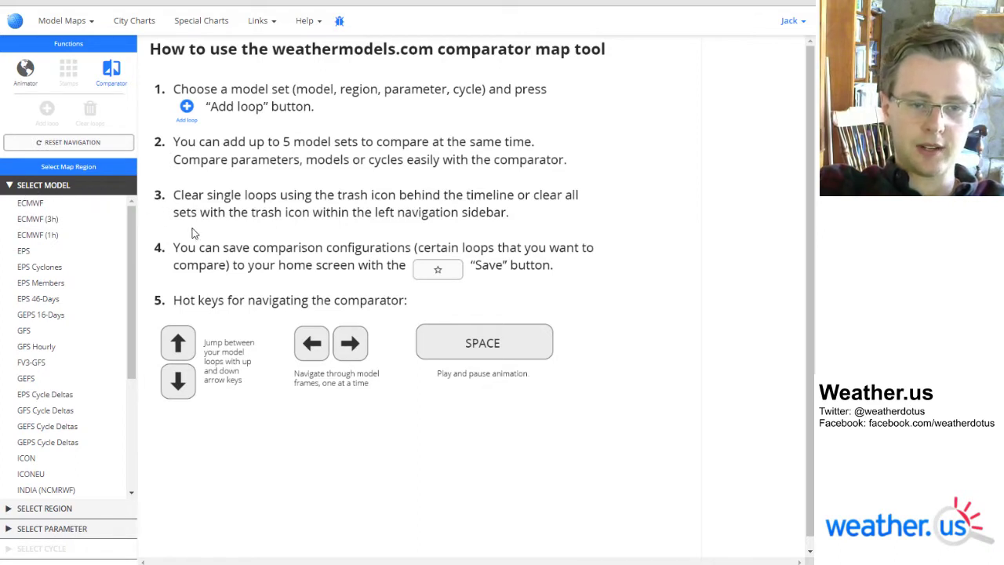
pyautogui.click(49, 203)
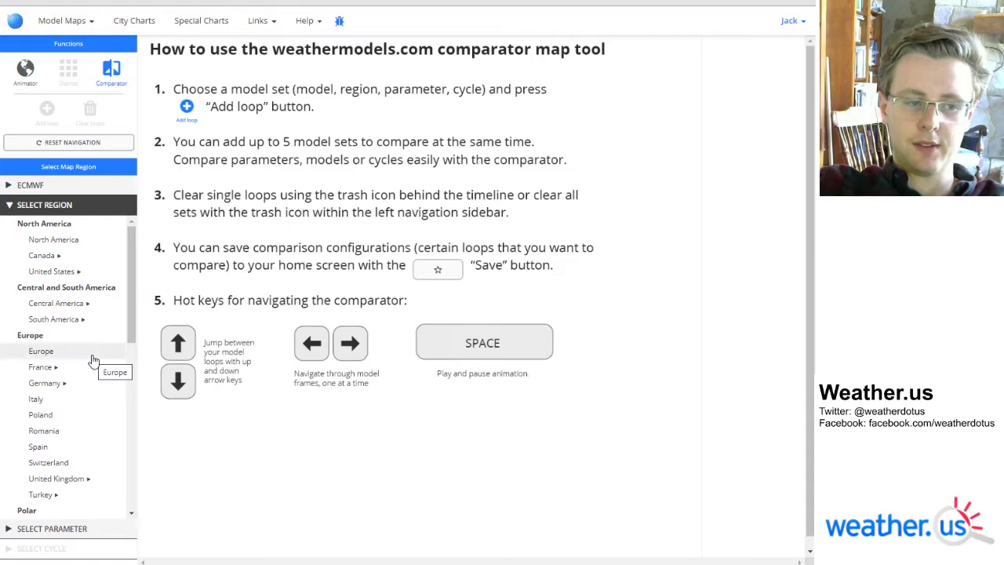
pyautogui.click(67, 247)
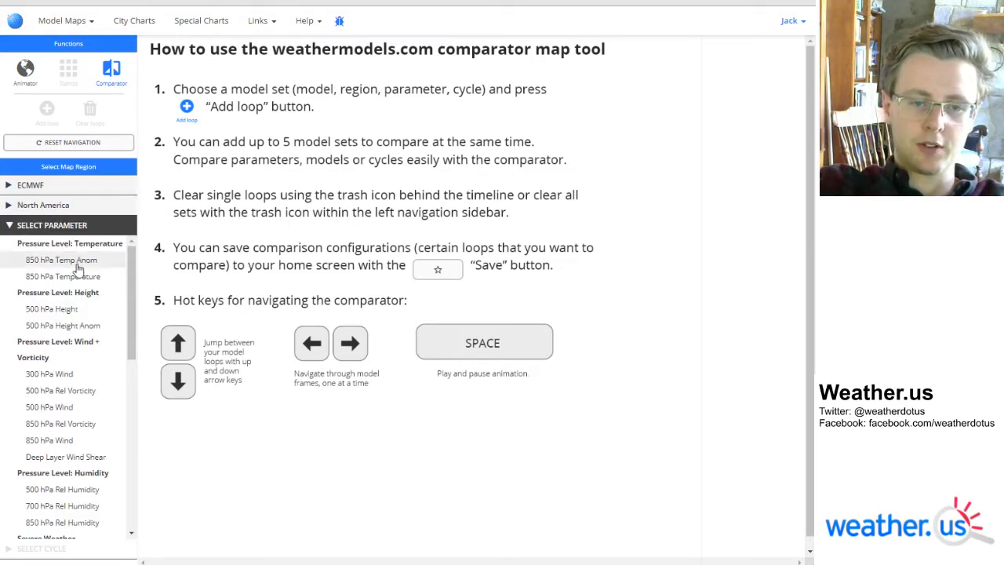
pyautogui.click(14, 206)
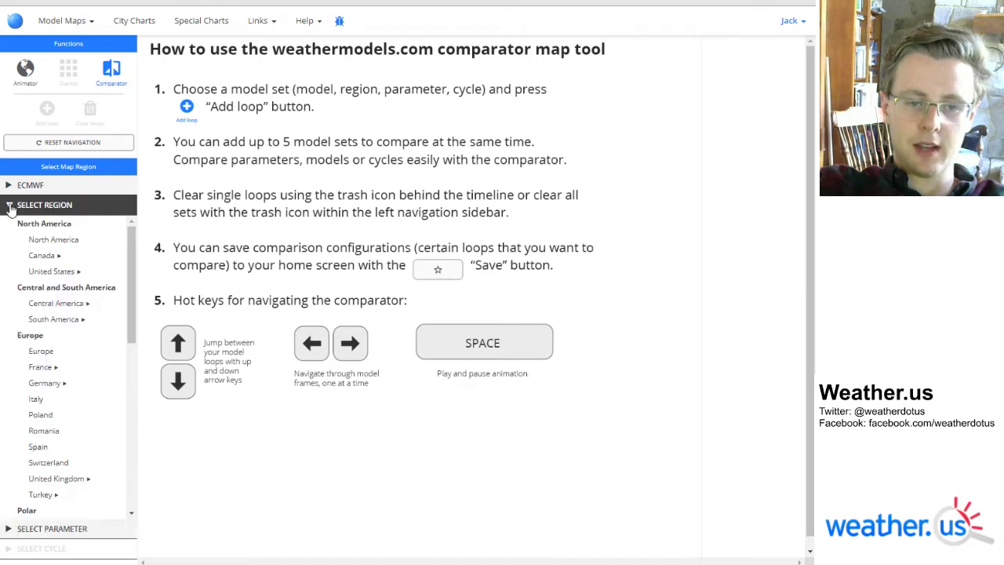
pyautogui.click(80, 273)
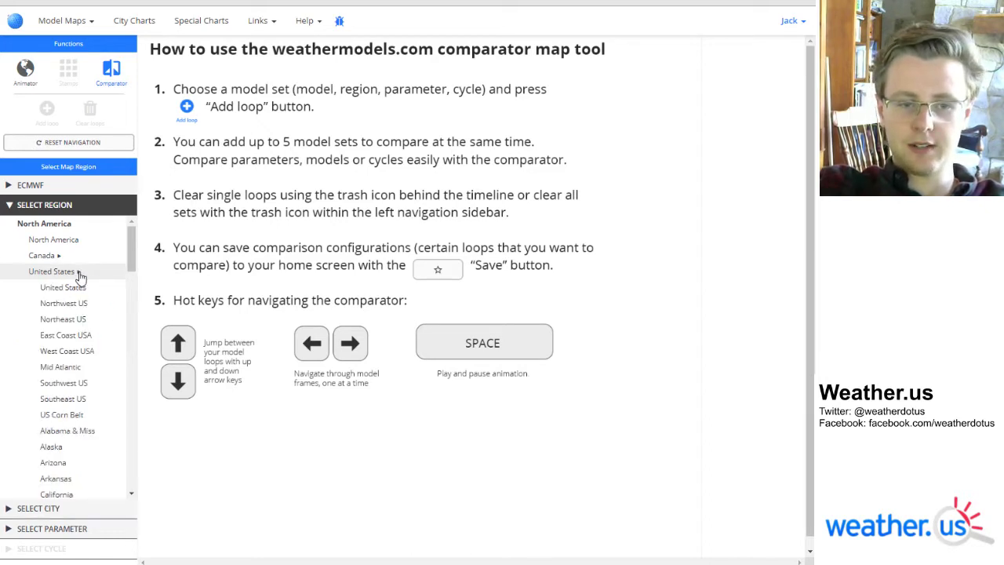
pyautogui.scroll(-3, 76, 435)
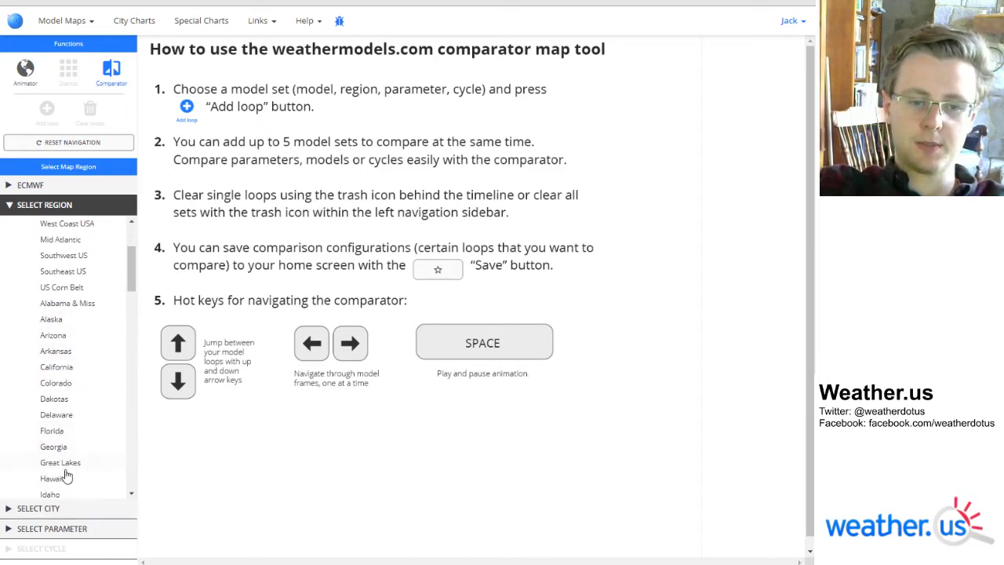
pyautogui.scroll(-5, 65, 471)
pyautogui.scroll(8, 67, 336)
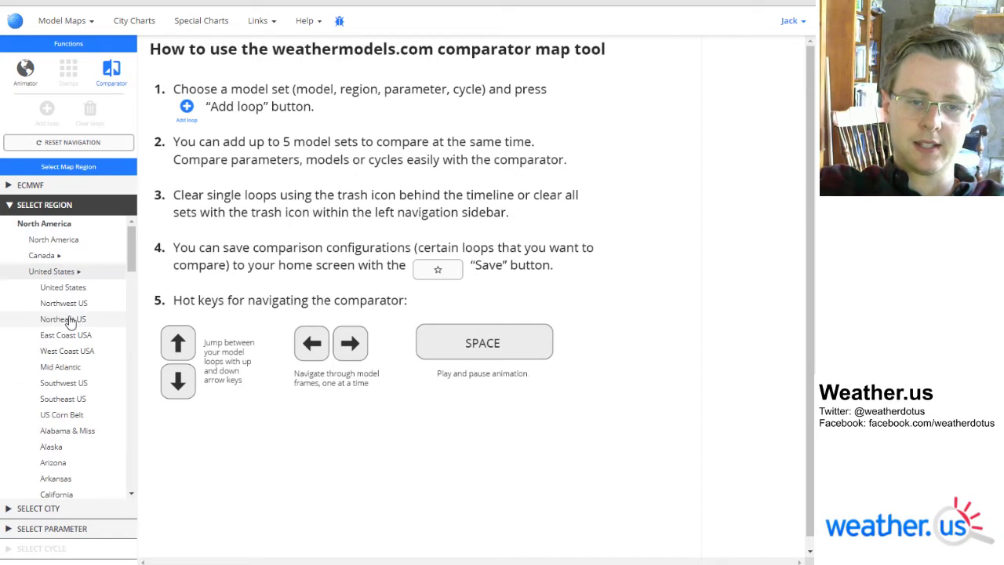
pyautogui.click(55, 241)
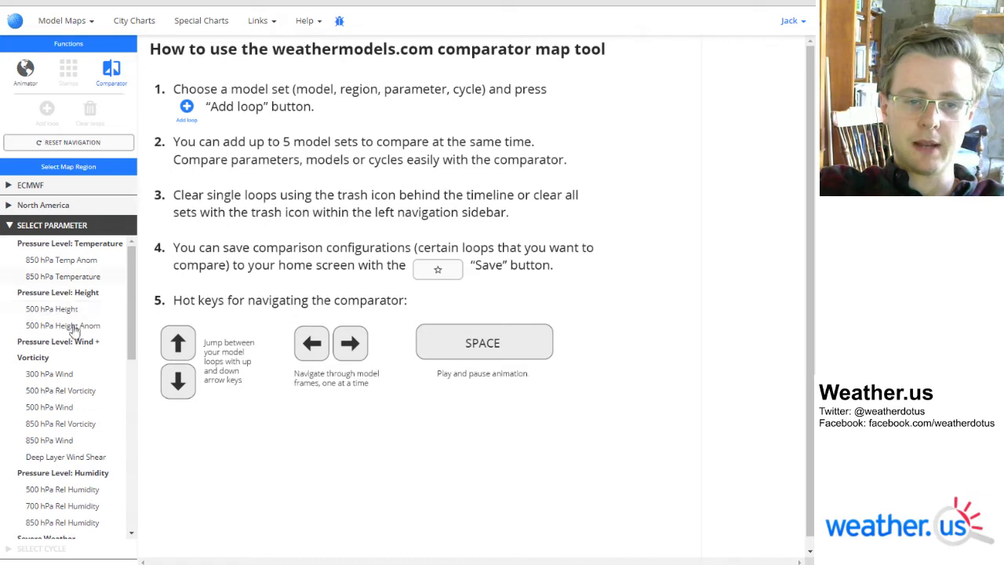
# Select 500 hPa Rel Vorticity as the parameter
pyautogui.scroll(-2, 45, 432)
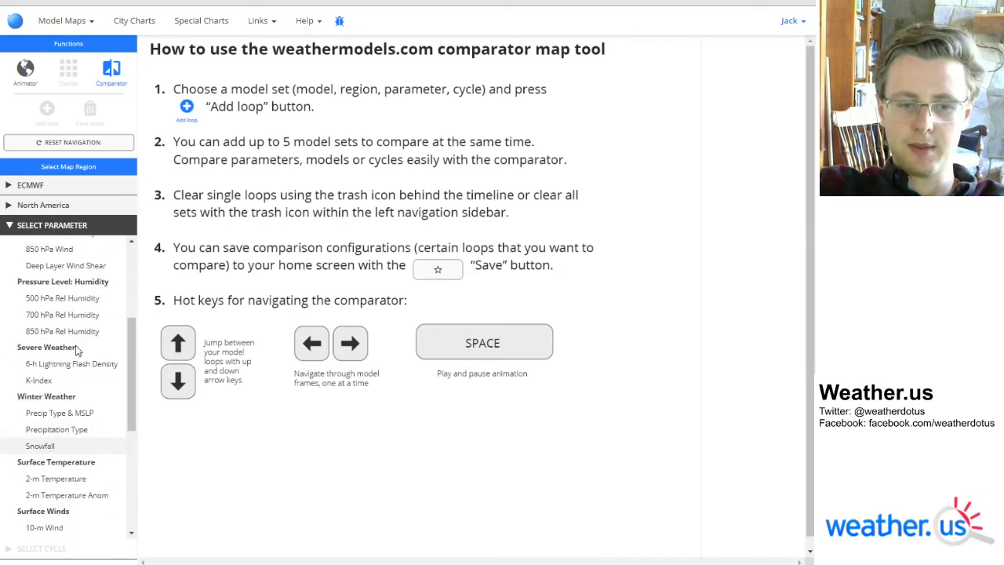
pyautogui.scroll(2, 47, 368)
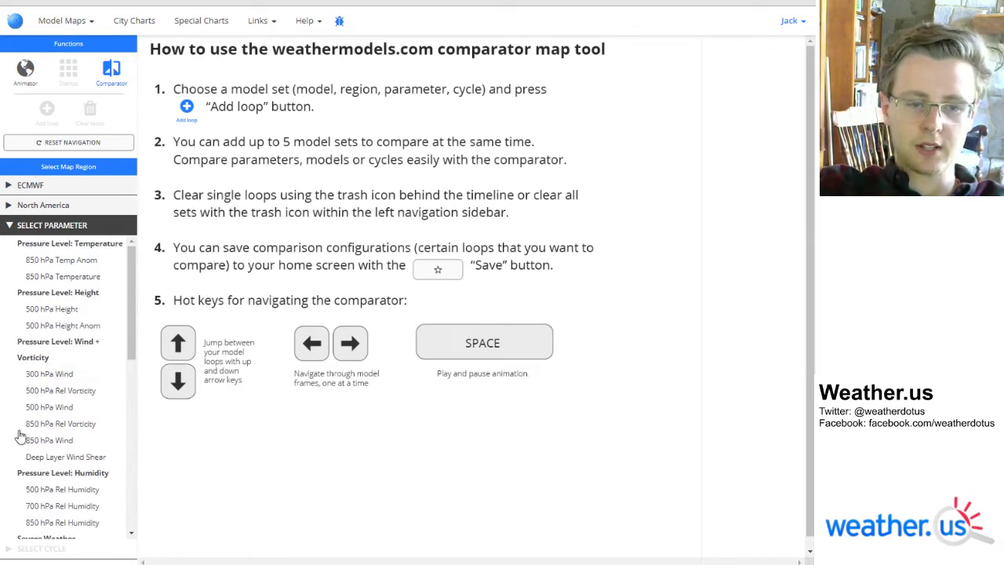
pyautogui.click(33, 390)
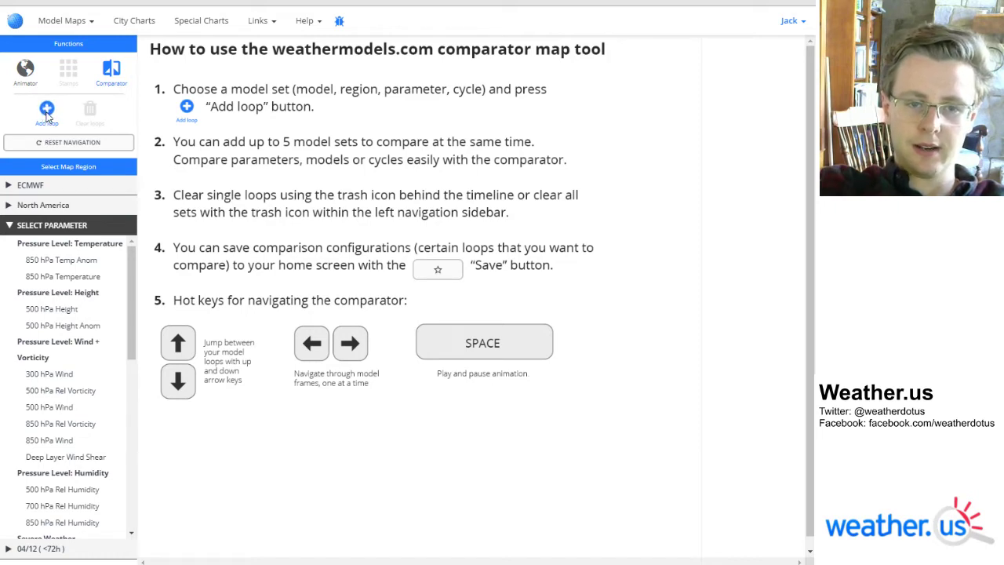
# Add the 500 hPa Rel Vorticity loop, turn Preload Maps off, then add a 300 hPa Wind loop
pyautogui.click(47, 112)
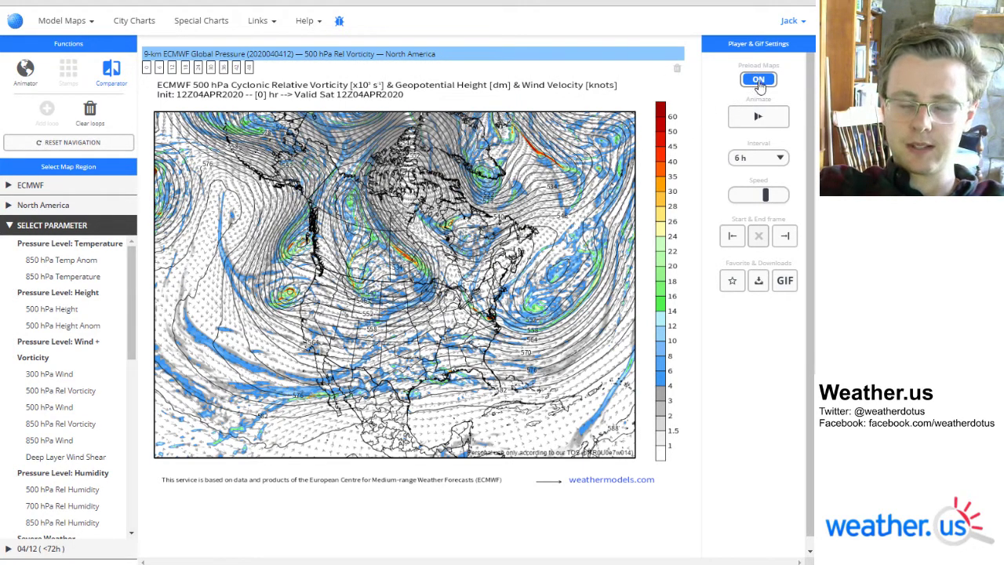
pyautogui.click(758, 82)
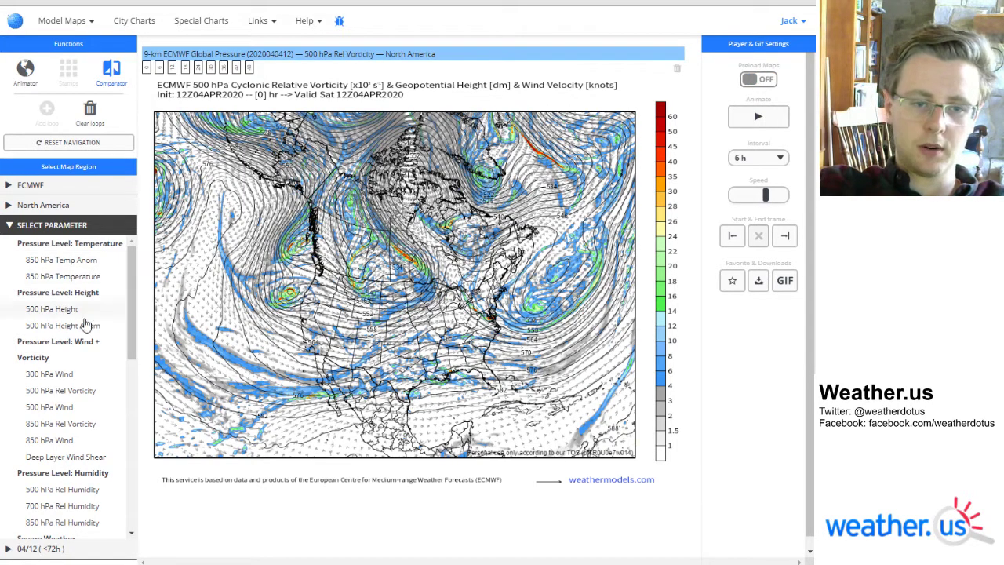
pyautogui.click(76, 375)
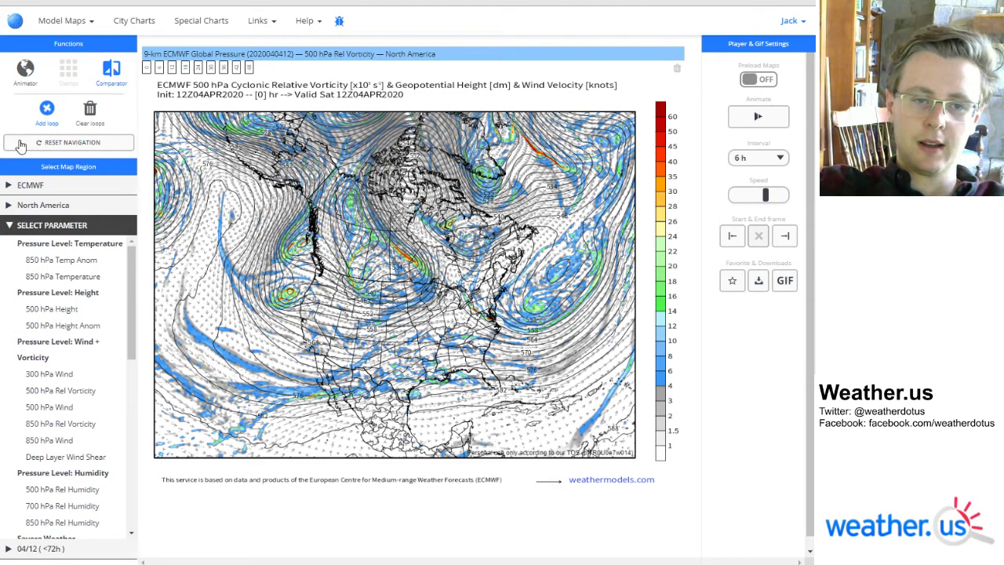
pyautogui.click(49, 114)
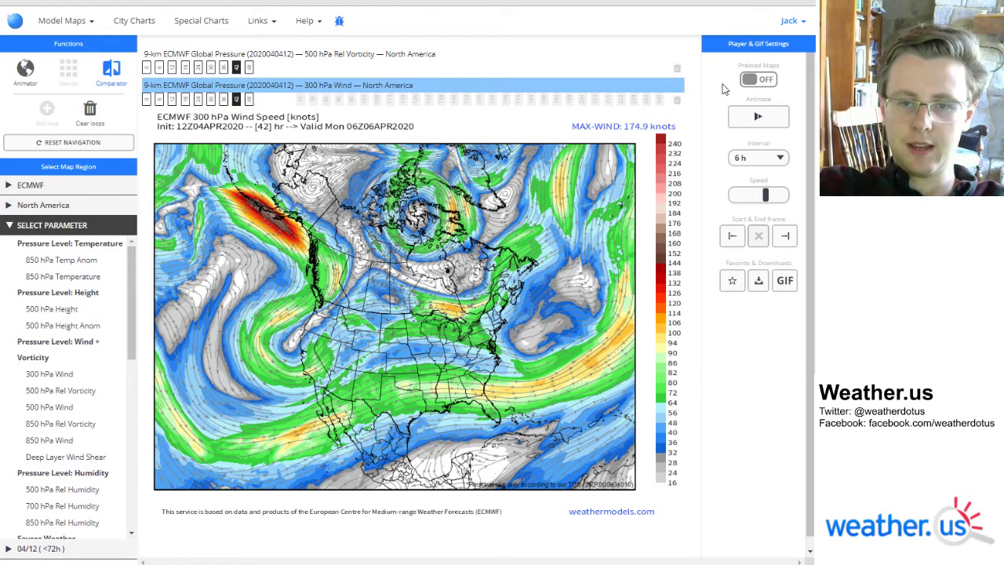
# Switch Preload Maps back on and collapse the parameter list
pyautogui.click(757, 80)
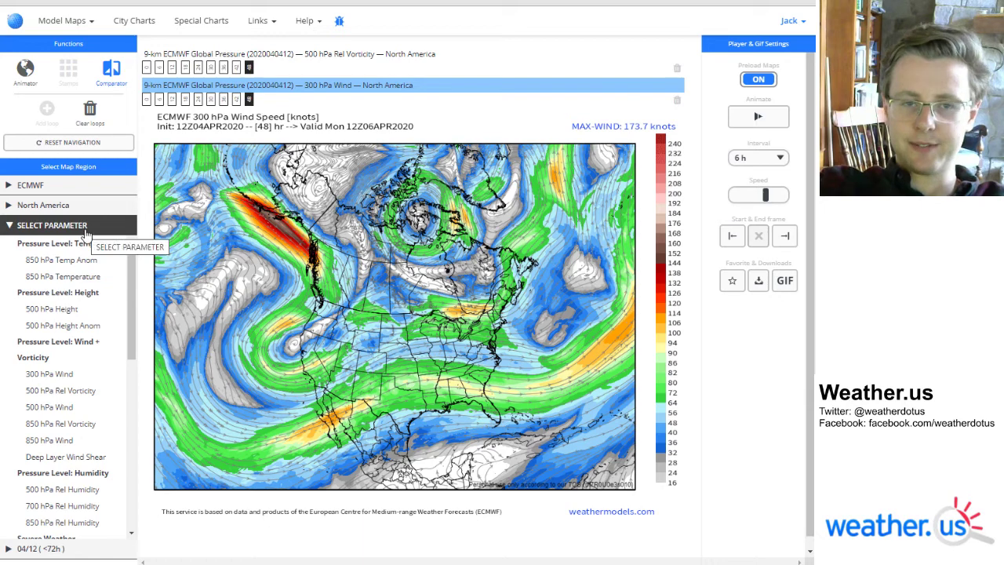
pyautogui.click(11, 226)
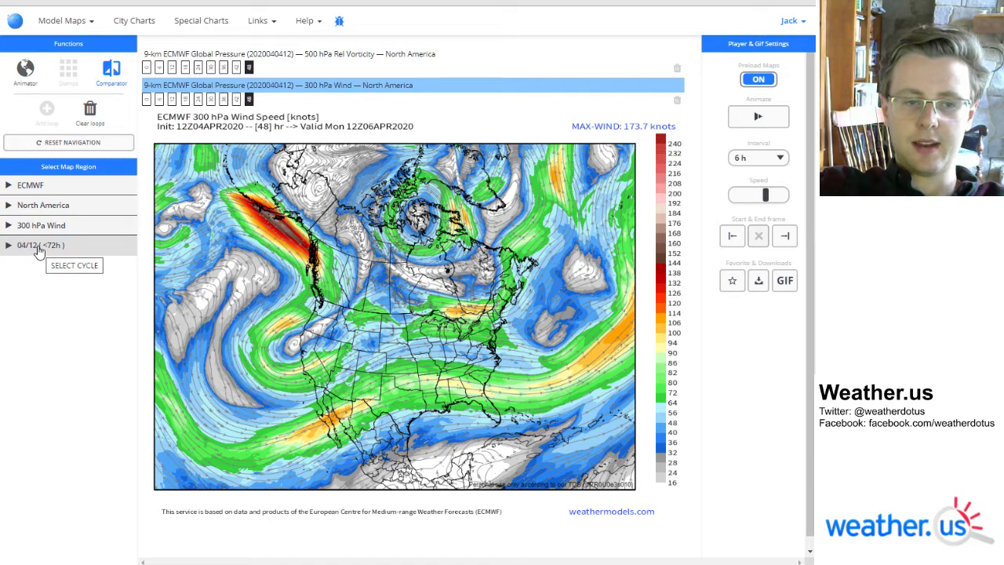
# Add a third loop of the 04/00 ECMWF 300 hPa Wind run and show a later frame
pyautogui.click(22, 252)
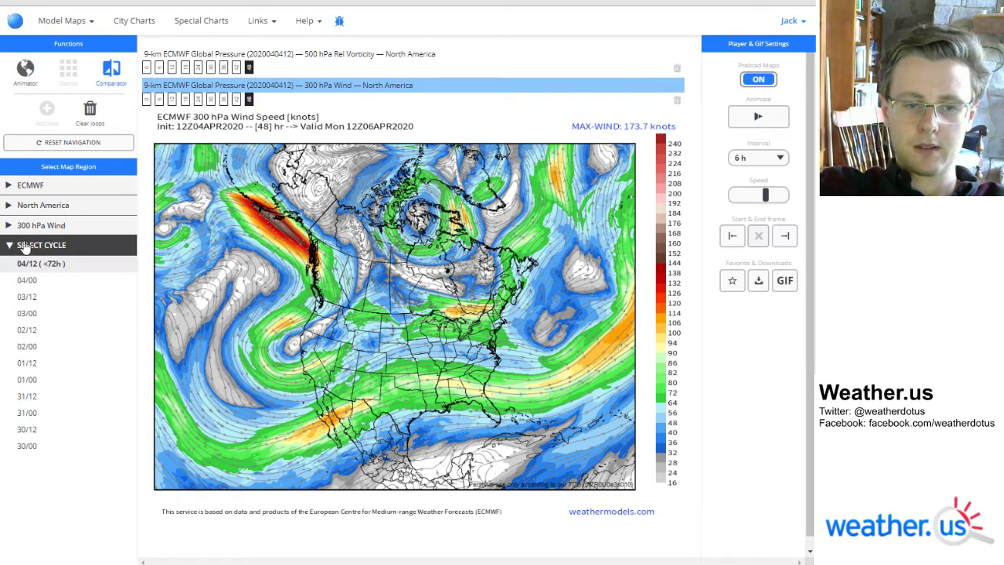
pyautogui.click(26, 266)
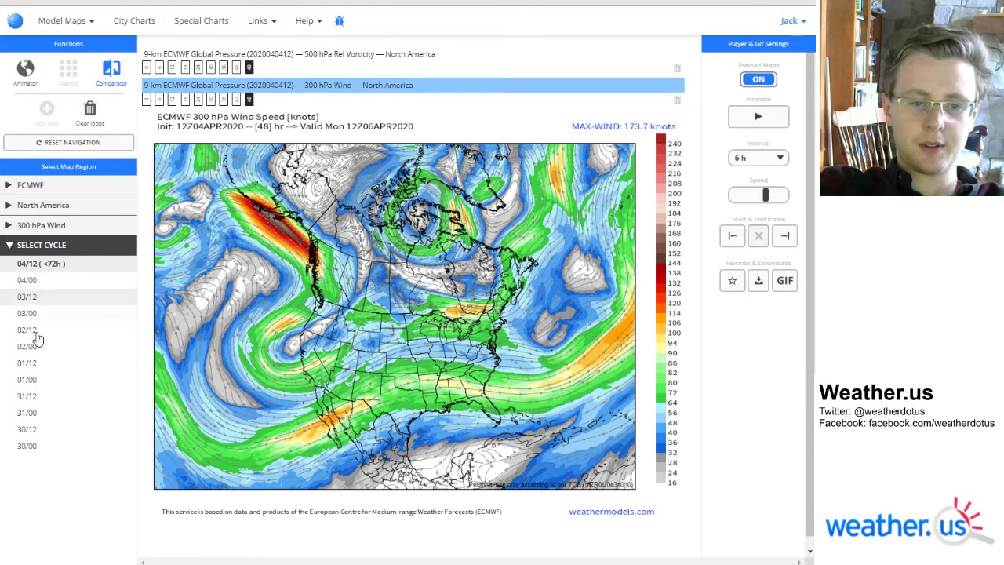
pyautogui.click(35, 284)
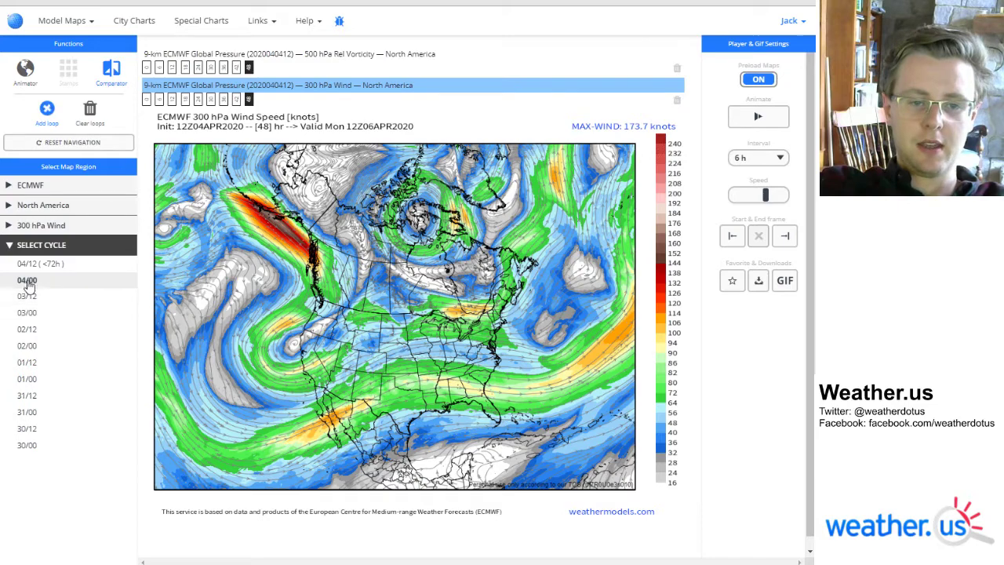
pyautogui.click(46, 110)
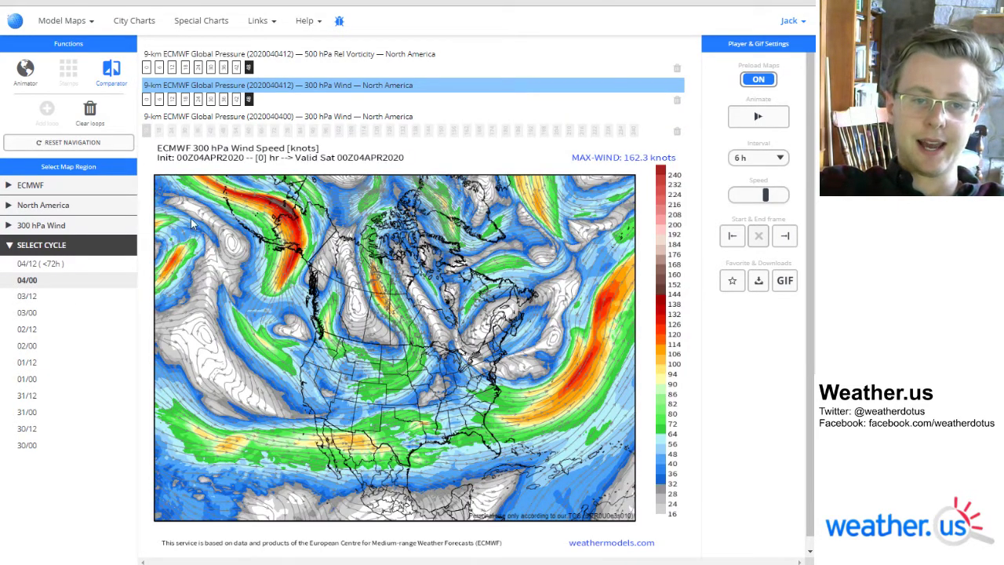
pyautogui.click(210, 130)
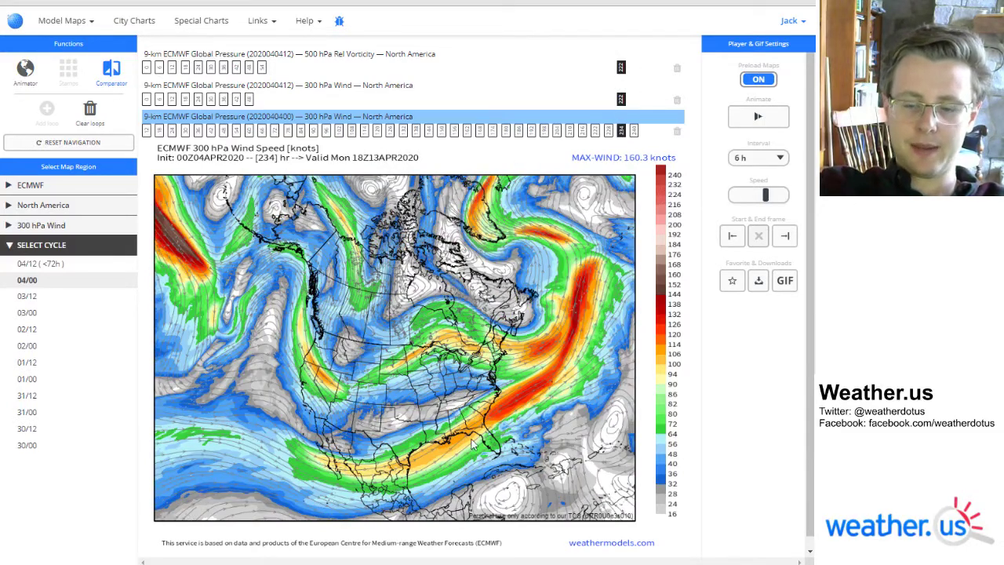
pyautogui.click(38, 249)
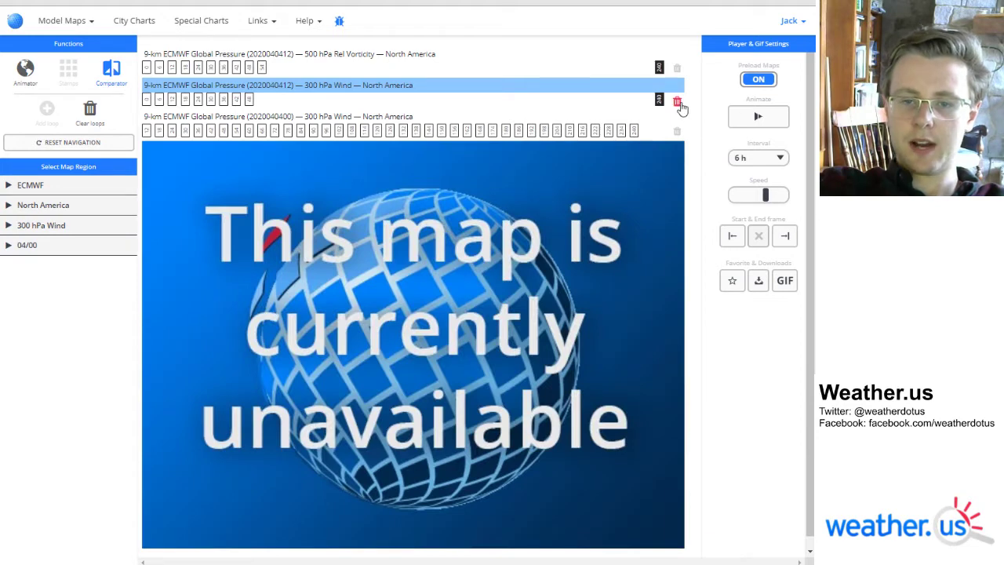
# Delete the 04/12 300 hPa Wind loop, then clear all remaining loops
pyautogui.click(680, 105)
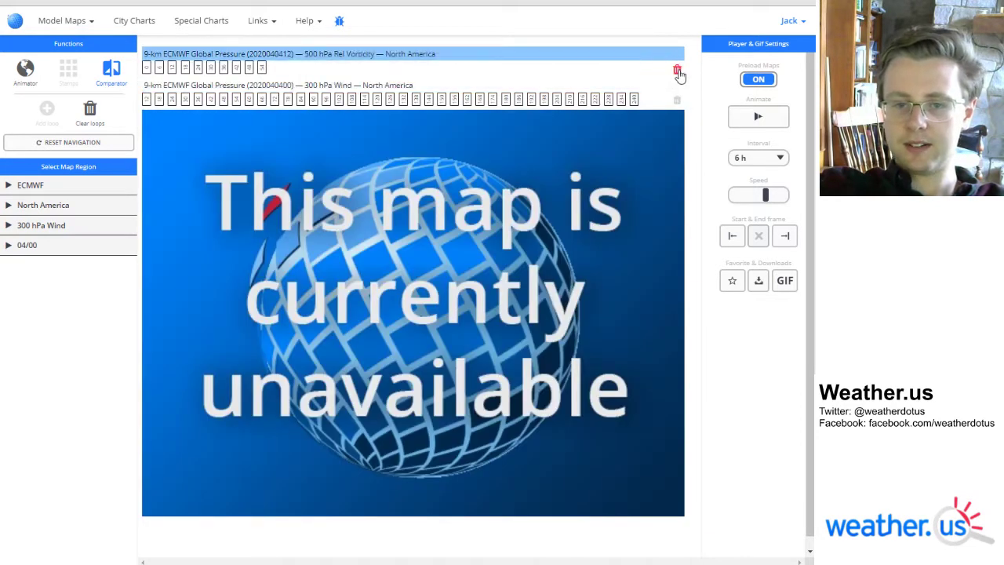
pyautogui.click(91, 111)
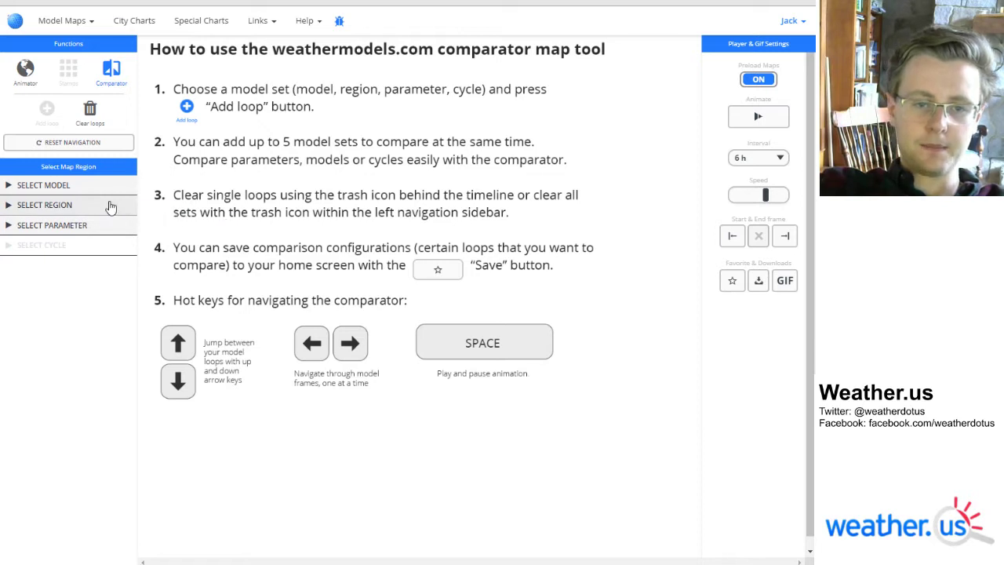
# Add ECMWF North America loops for 850 hPa Temperature and 500 hPa Height
pyautogui.click(90, 189)
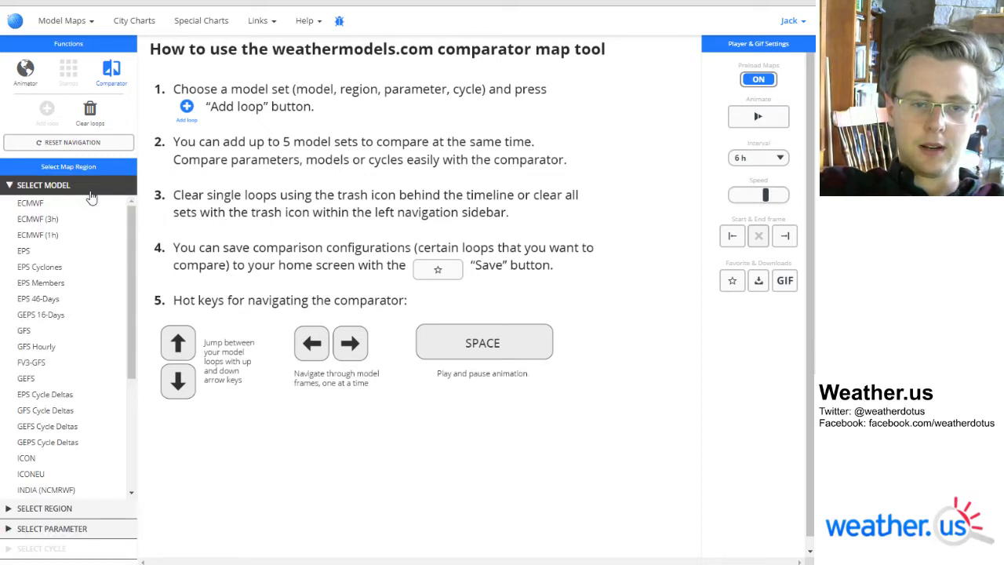
pyautogui.click(29, 206)
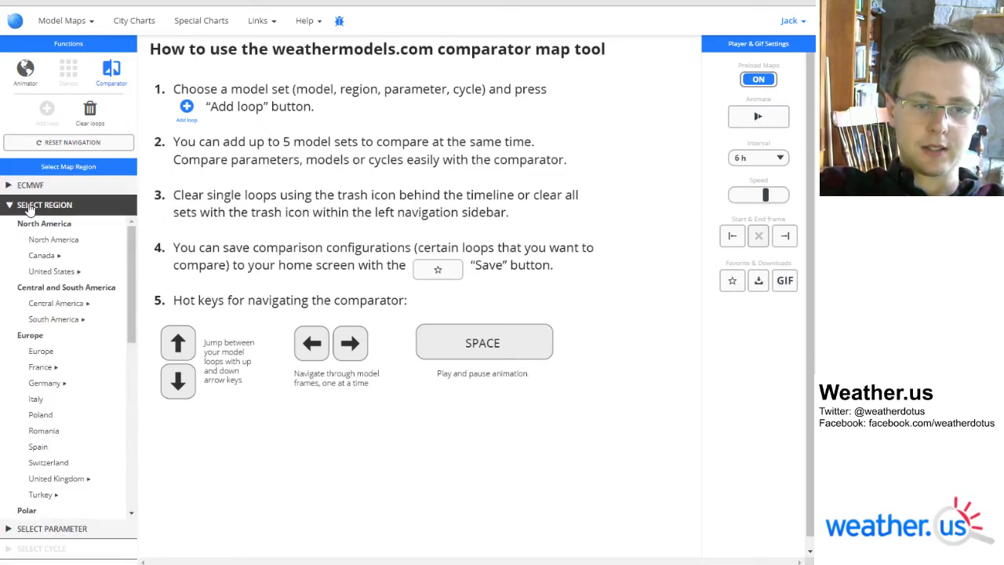
pyautogui.click(58, 241)
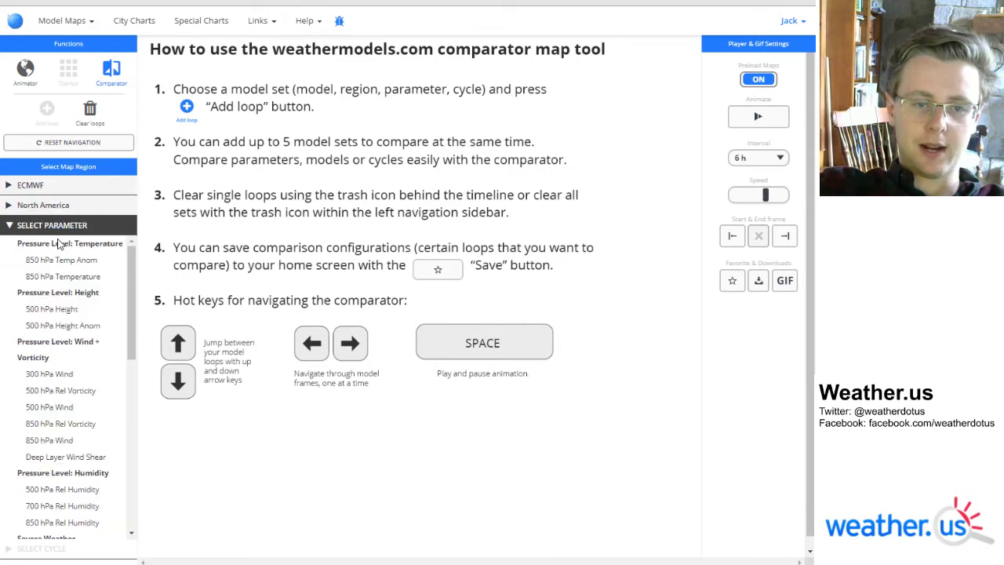
pyautogui.click(49, 278)
pyautogui.click(47, 110)
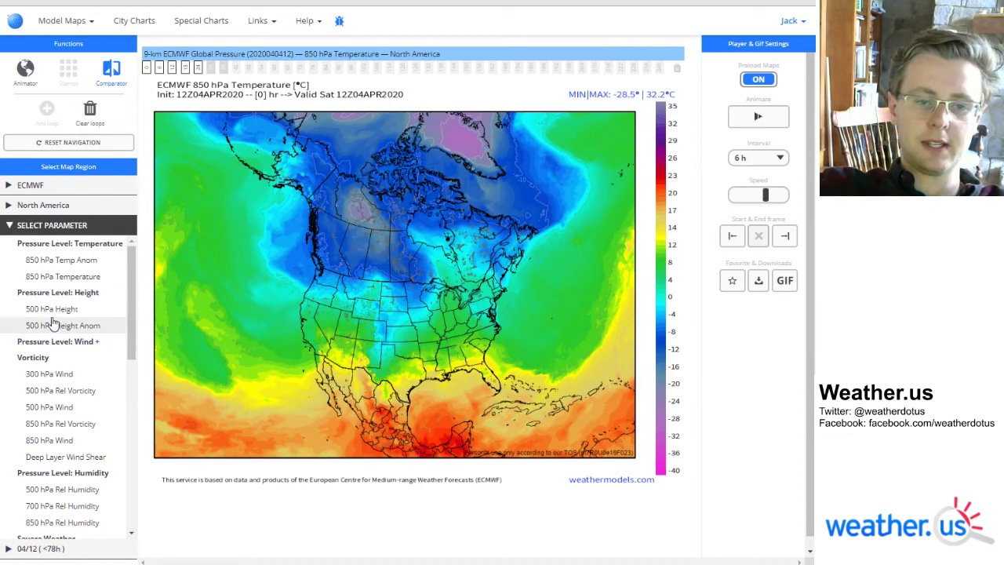
pyautogui.click(52, 312)
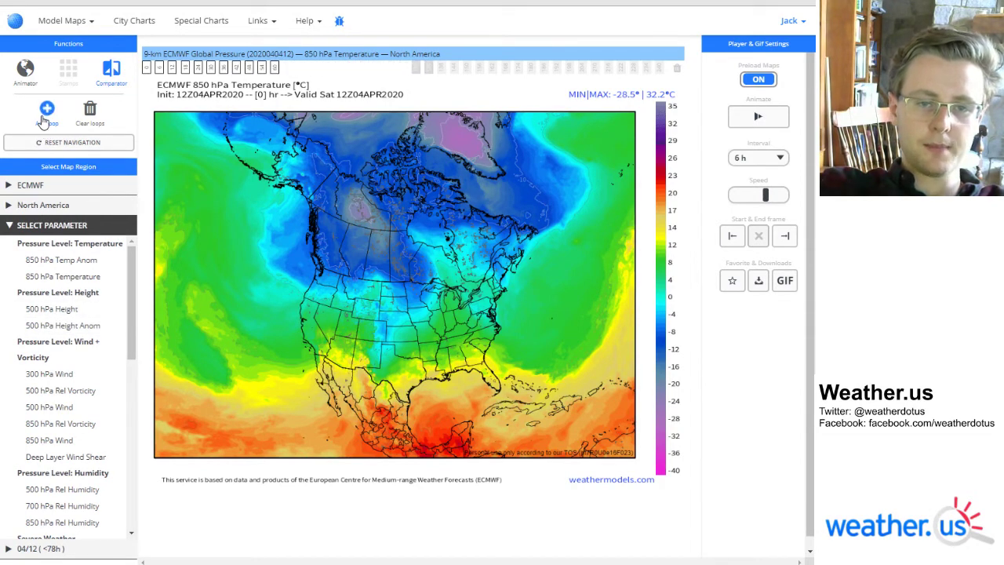
pyautogui.click(46, 110)
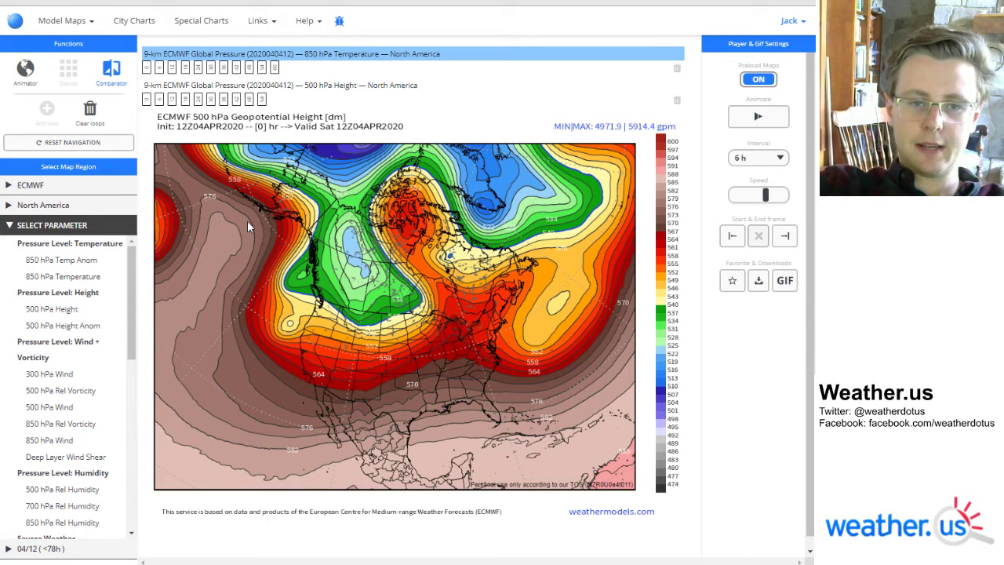
# Step the loops through forecast frames to the 36-hour frame
pyautogui.press('Right')
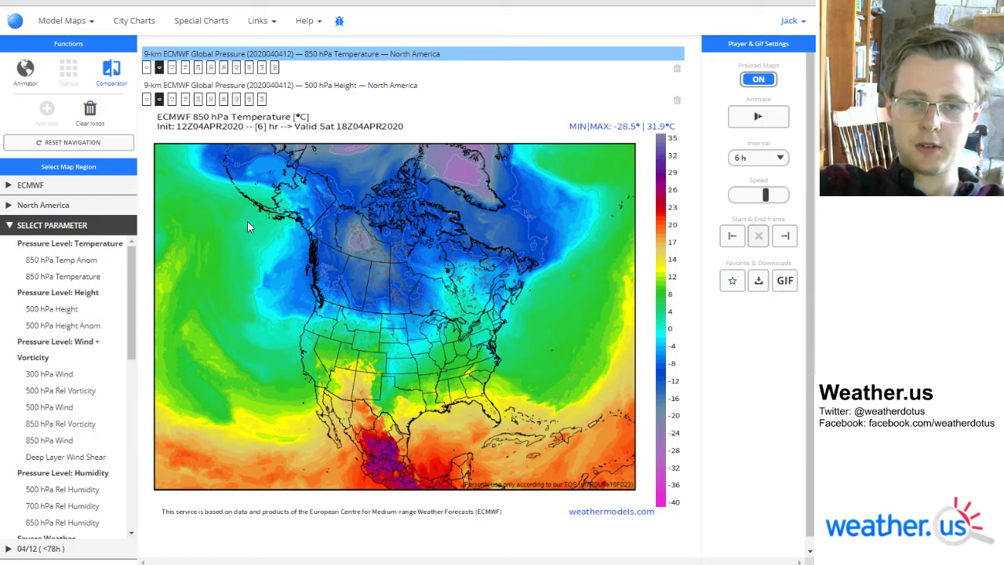
pyautogui.press('Right')
pyautogui.press('Right')
pyautogui.press('Right')
pyautogui.press('Right')
pyautogui.press('Right')
pyautogui.press('Right')
pyautogui.press('Left')
pyautogui.press('Left')
pyautogui.press('Left')
pyautogui.press('Right')
pyautogui.press('Right')
# Toggle between the temperature and height loops, then collapse the parameter list
pyautogui.press('Down')
pyautogui.press('Up')
pyautogui.press('Down')
pyautogui.press('Up')
pyautogui.press('Down')
pyautogui.press('Up')
pyautogui.press('Down')
pyautogui.press('Up')
pyautogui.press('Down')
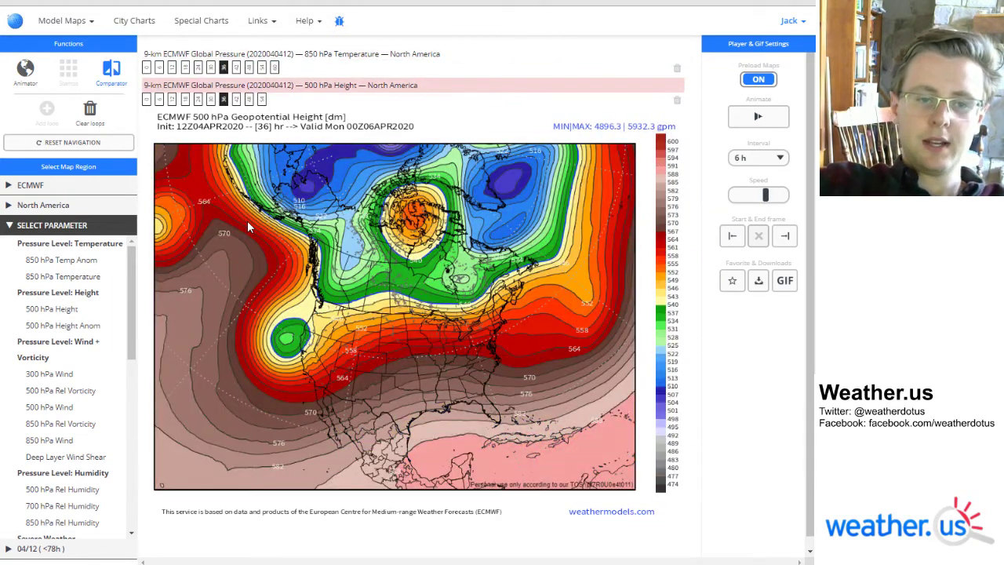
pyautogui.click(22, 226)
pyautogui.click(102, 247)
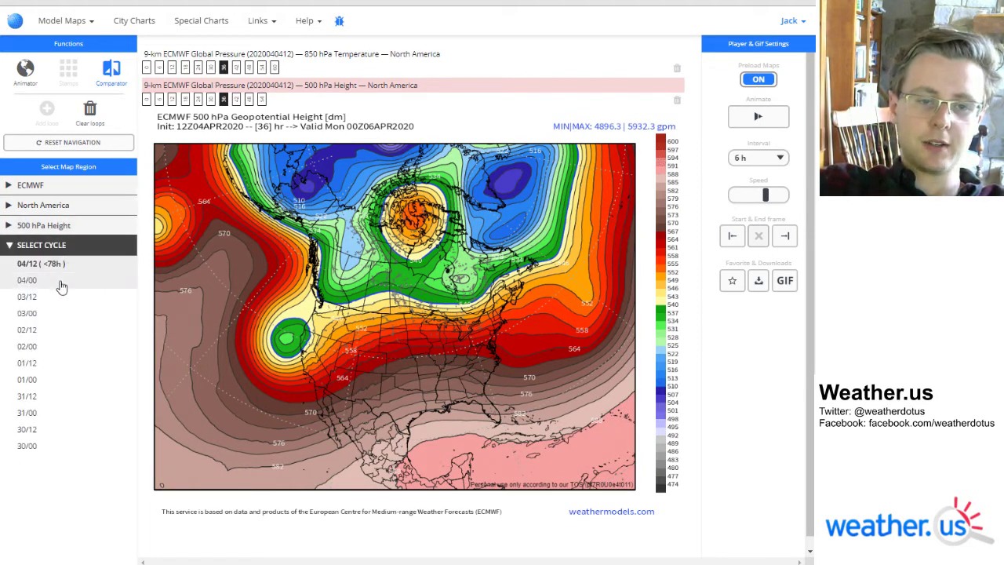
# Add a 500 hPa Height loop from the 04/00 cycle
pyautogui.click(44, 266)
pyautogui.click(47, 107)
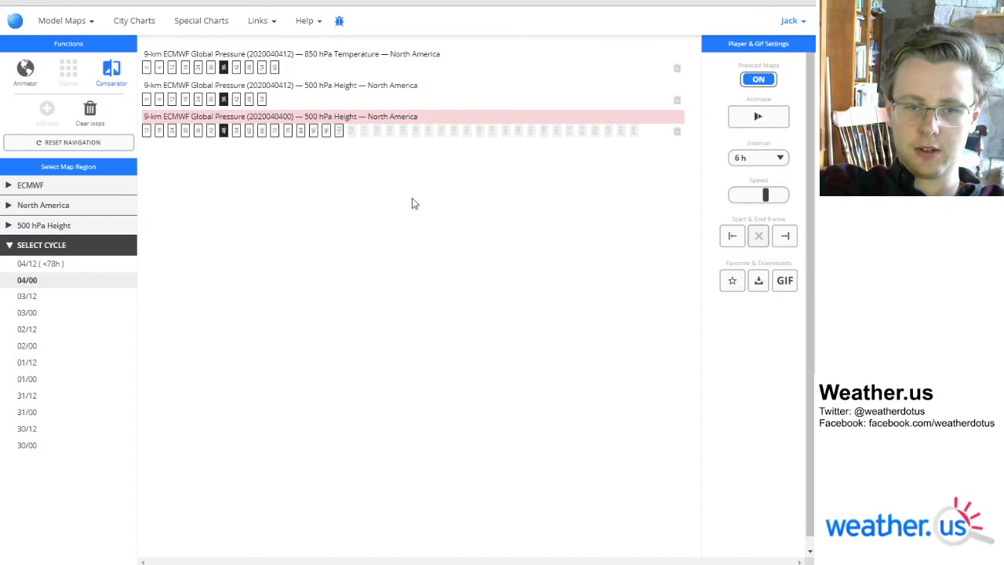
# Pick an earlier timeline frame, then step one frame back and forward
pyautogui.click(210, 129)
pyautogui.press('Left')
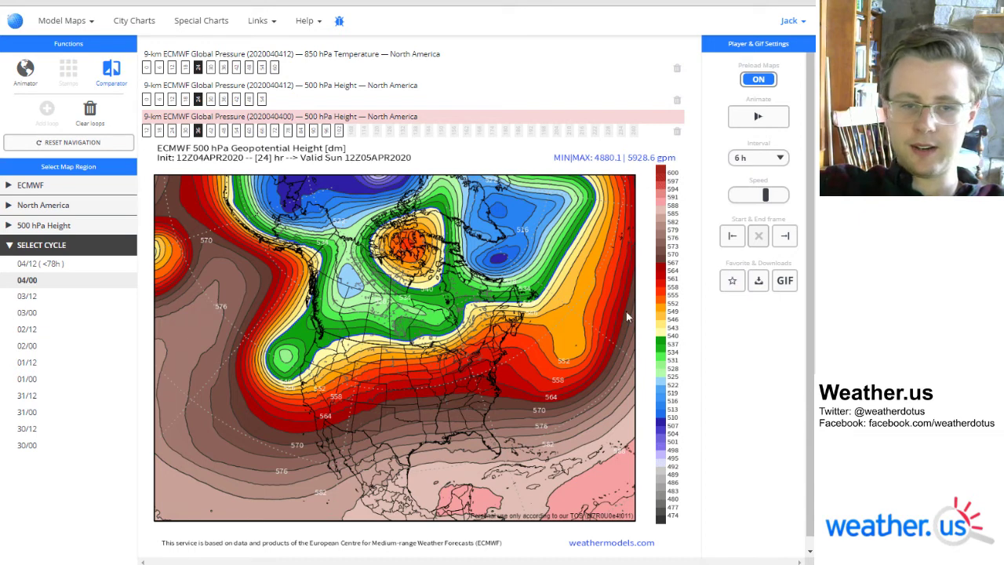
pyautogui.press('Right')
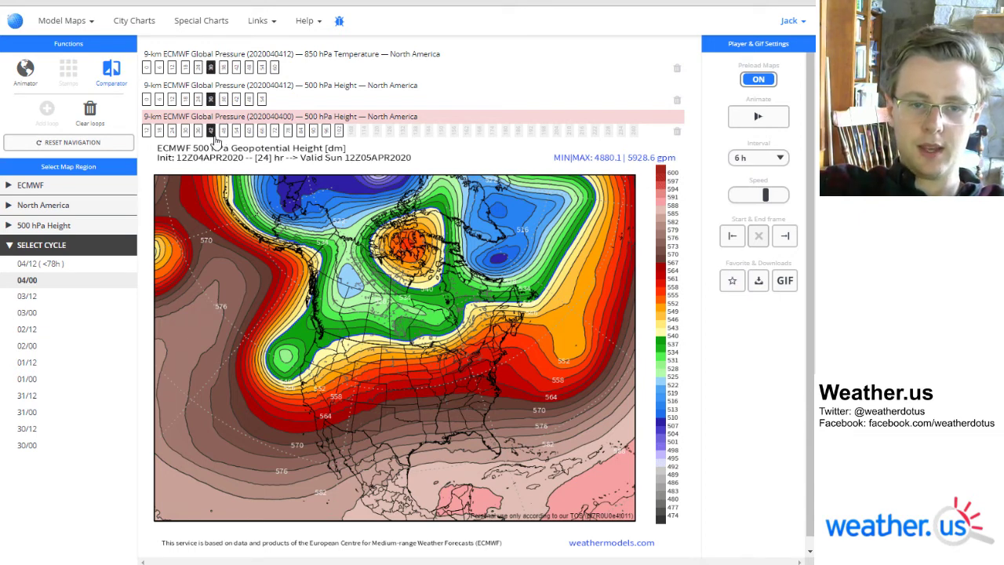